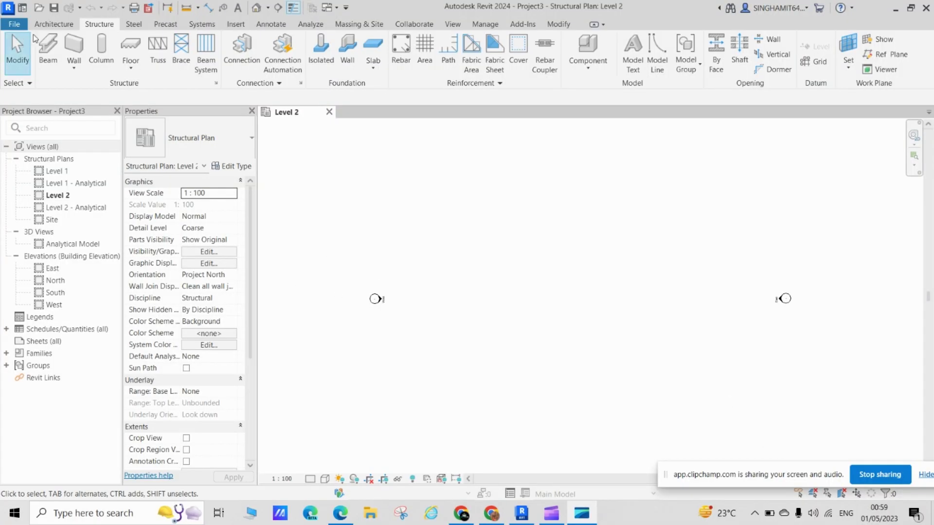
Pan and zoom the Level 2 plan to centre the elevation markers.
click(54, 28)
scroll(467, 323, down, 2)
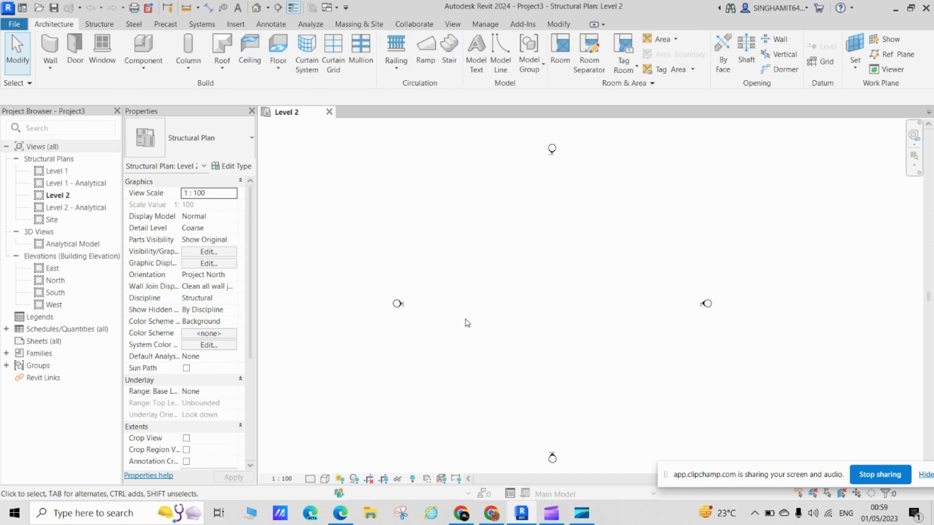
scroll(468, 323, down, 2)
middle_drag(542, 351, 568, 341)
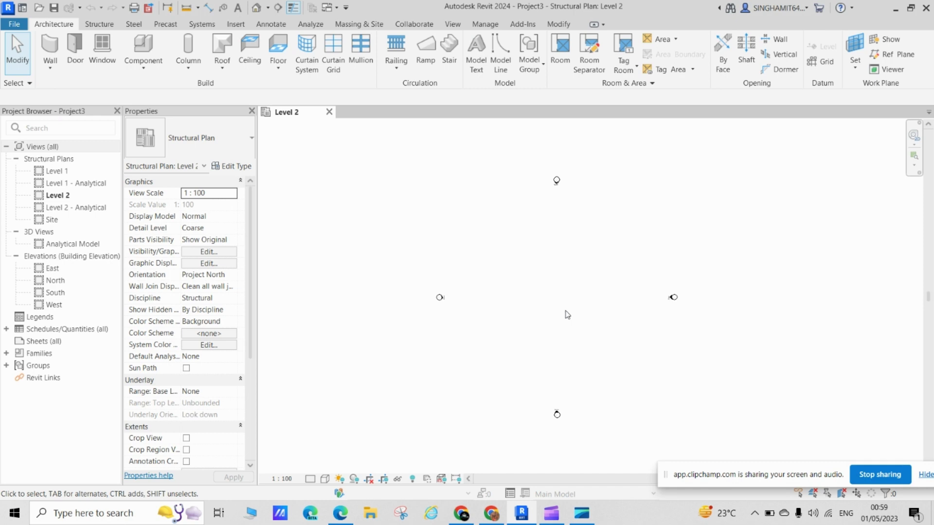
scroll(538, 298, up, 3)
middle_drag(554, 302, 612, 331)
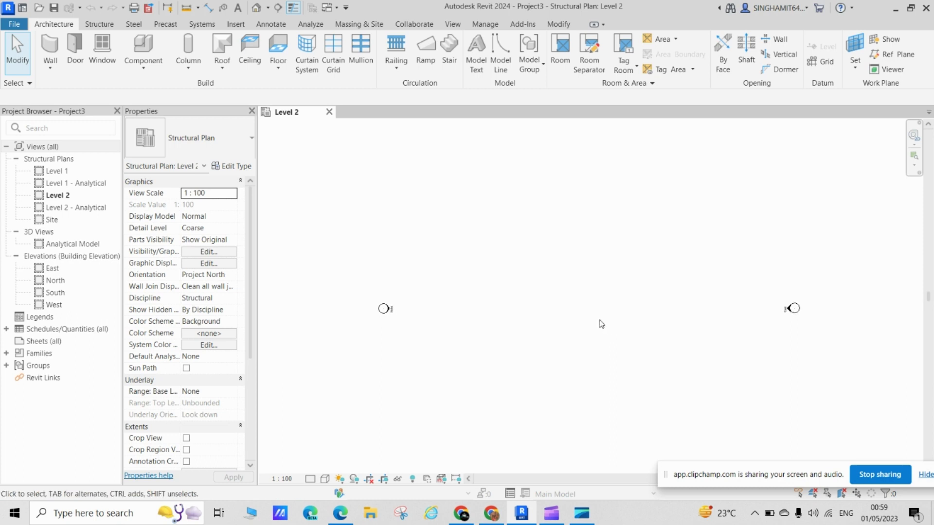
scroll(594, 324, up, 2)
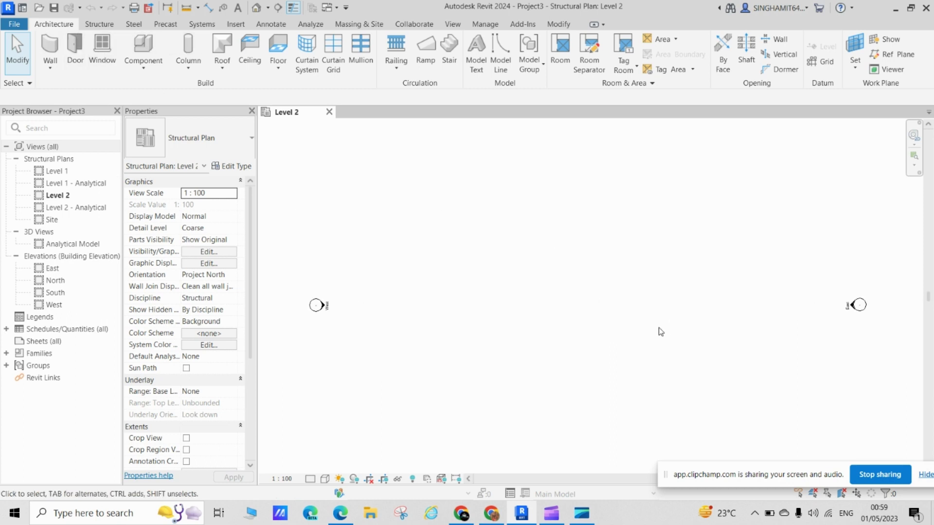
Place two UB838x292x176 structural columns level with each other, well apart.
click(187, 46)
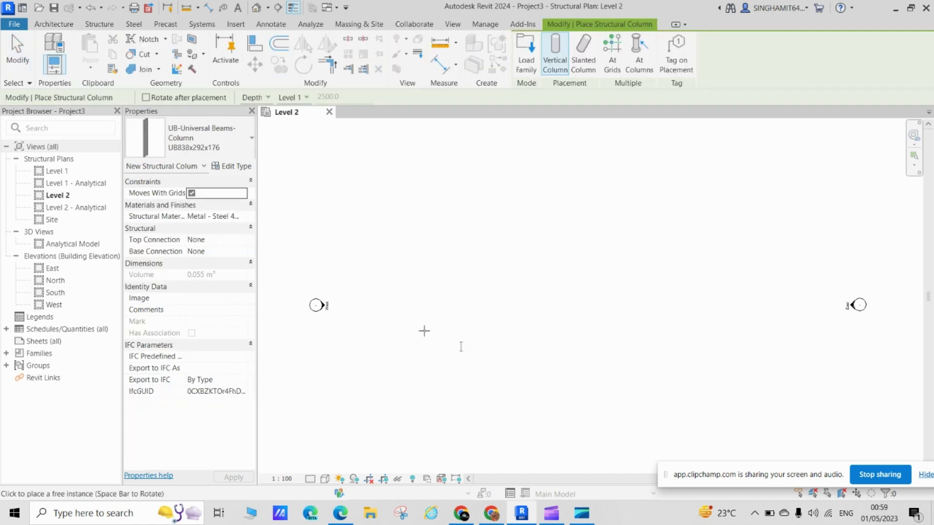
scroll(421, 298, up, 1)
scroll(413, 302, up, 1)
click(413, 303)
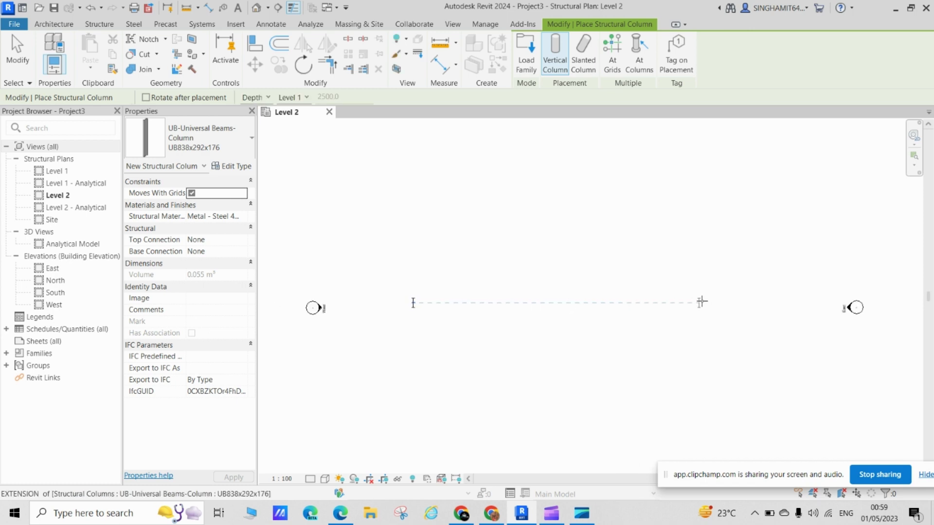
click(707, 302)
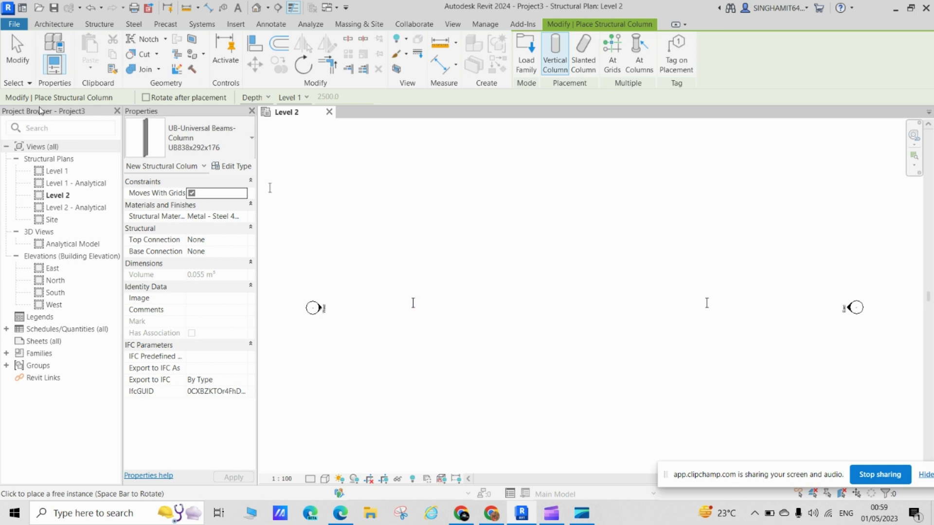
key(Escape)
key(Escape)
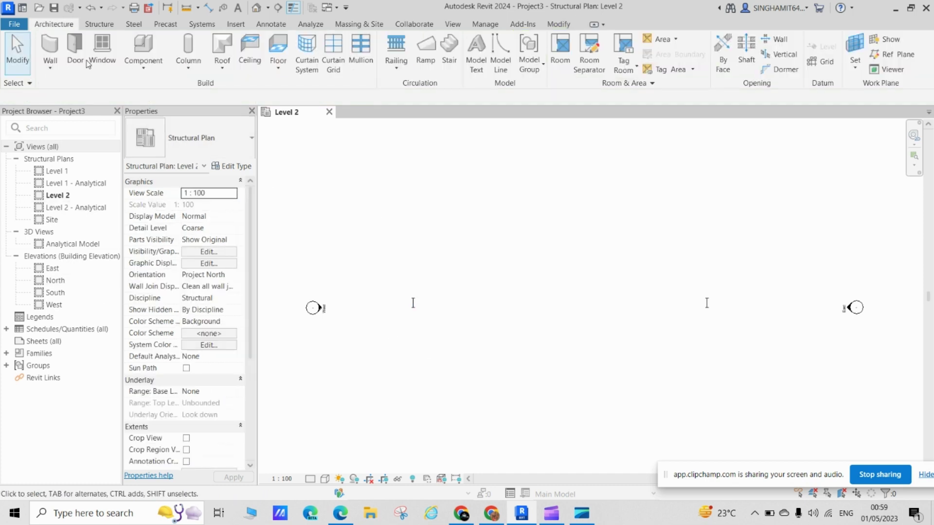
Draw a Howe Flat Truss Standard from the left column's midpoint to the right column's.
click(99, 24)
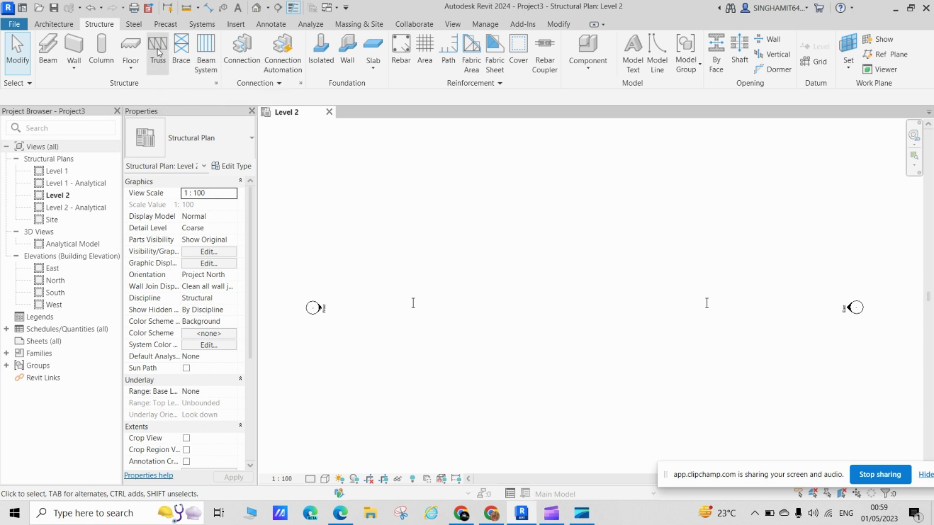
click(159, 52)
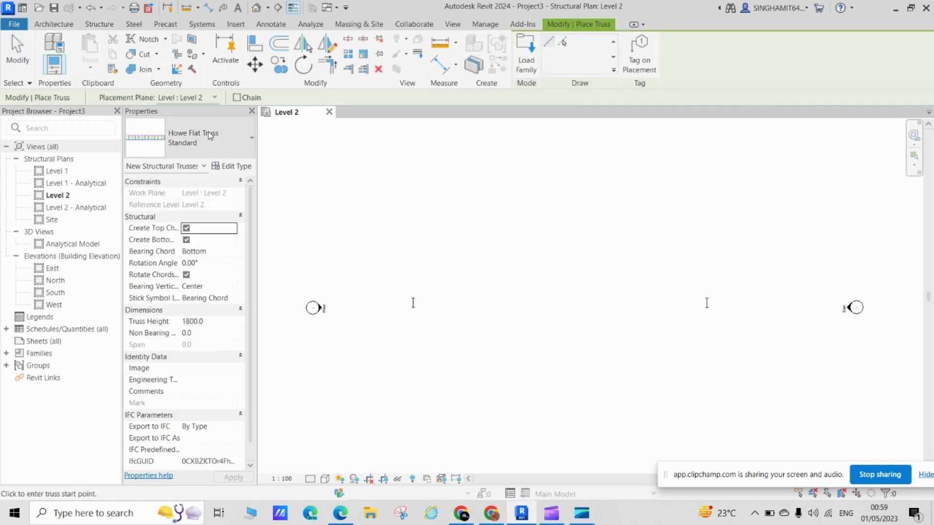
click(210, 136)
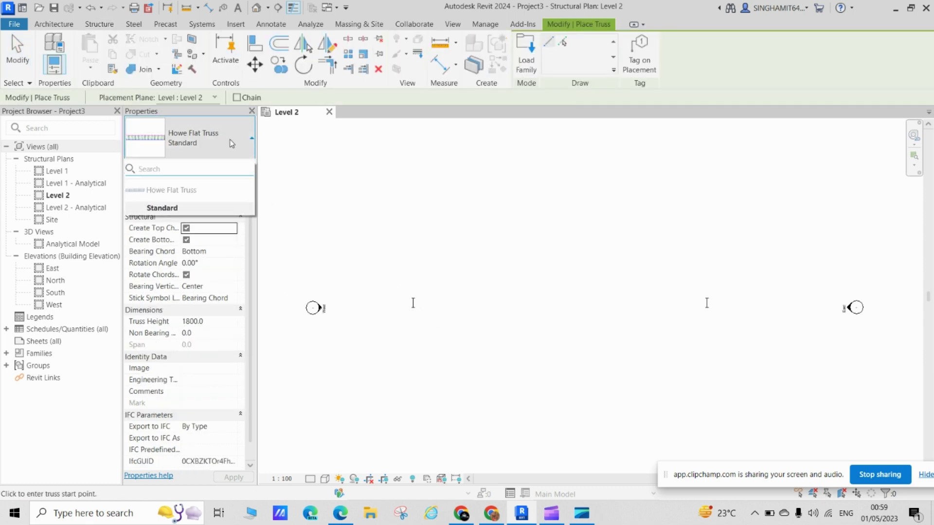
click(235, 143)
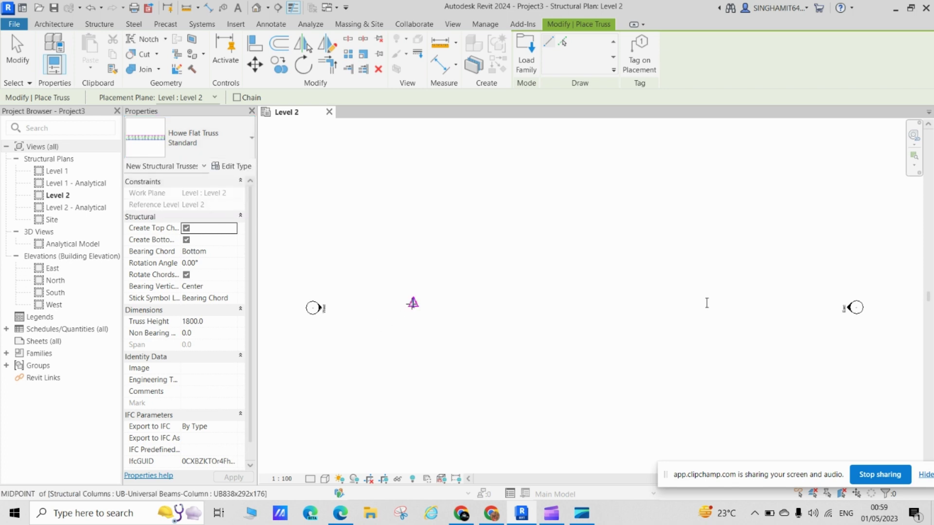
click(412, 303)
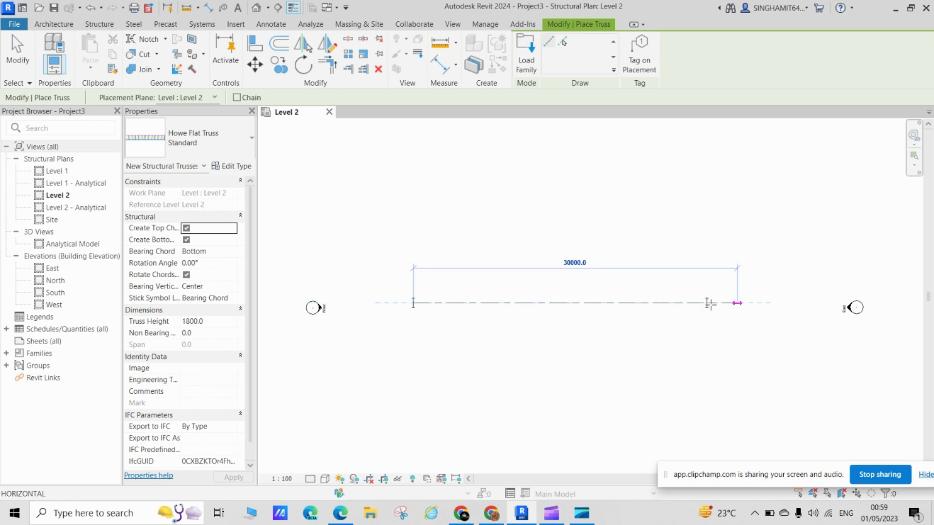
click(702, 307)
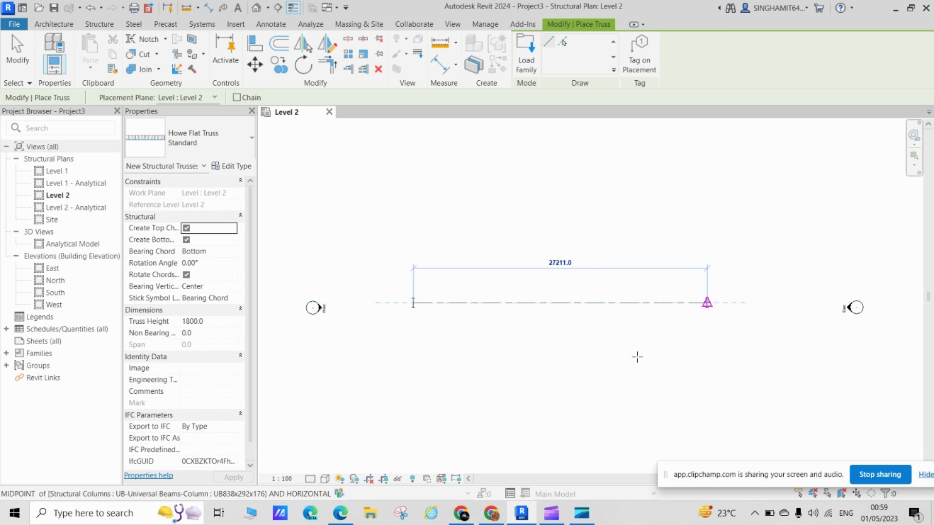
Finish the truss and switch to the default 3D view at an angle.
key(Escape)
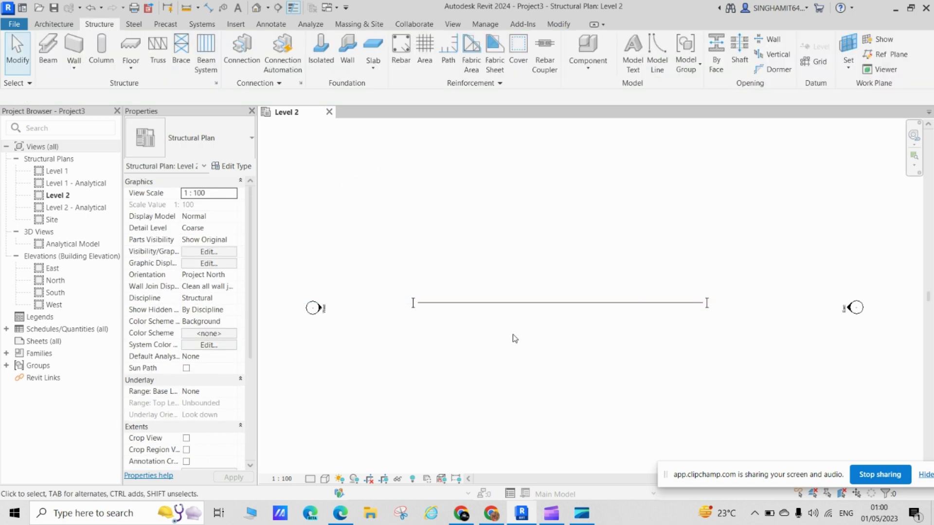
click(256, 13)
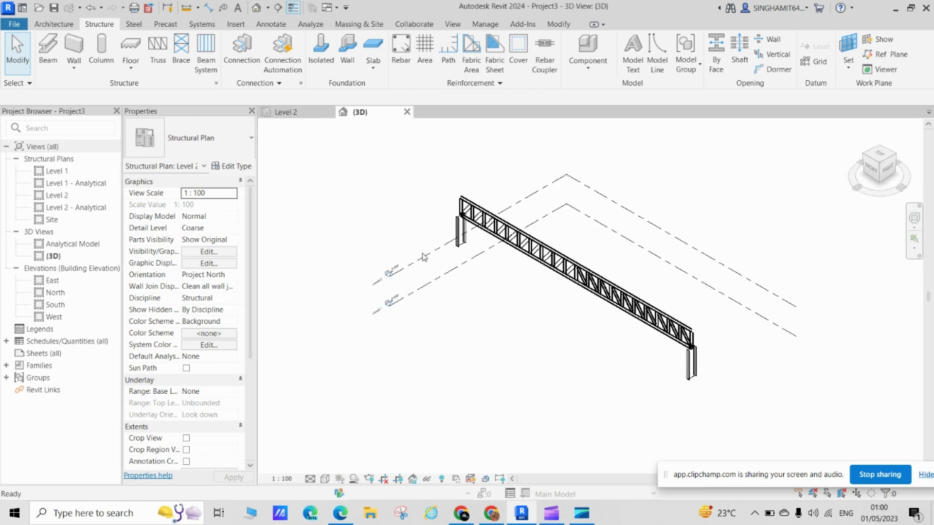
mouse_move(569, 327)
shift+middle_down()
mouse_move(582, 372)
mouse_move(627, 334)
shift+middle_up()
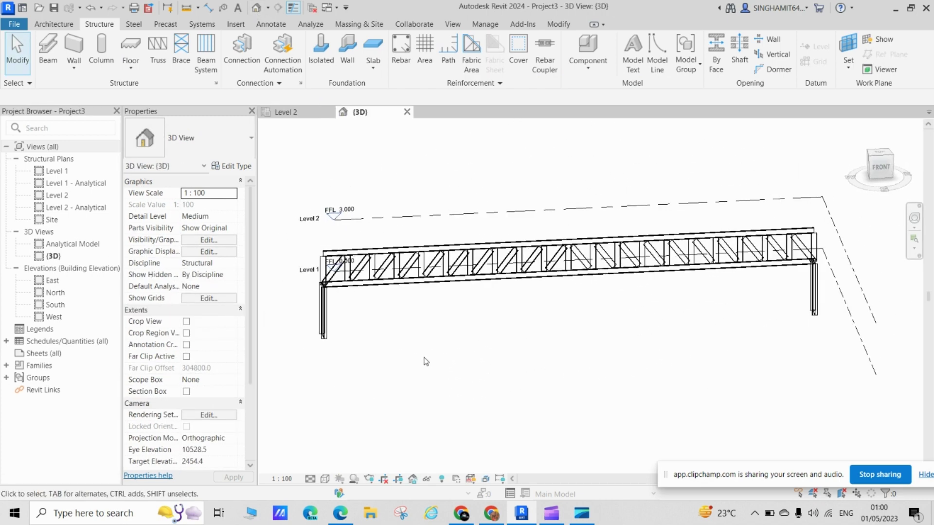
Display the model shaded at Fine detail, viewed straight from the FRONT.
click(310, 479)
click(325, 479)
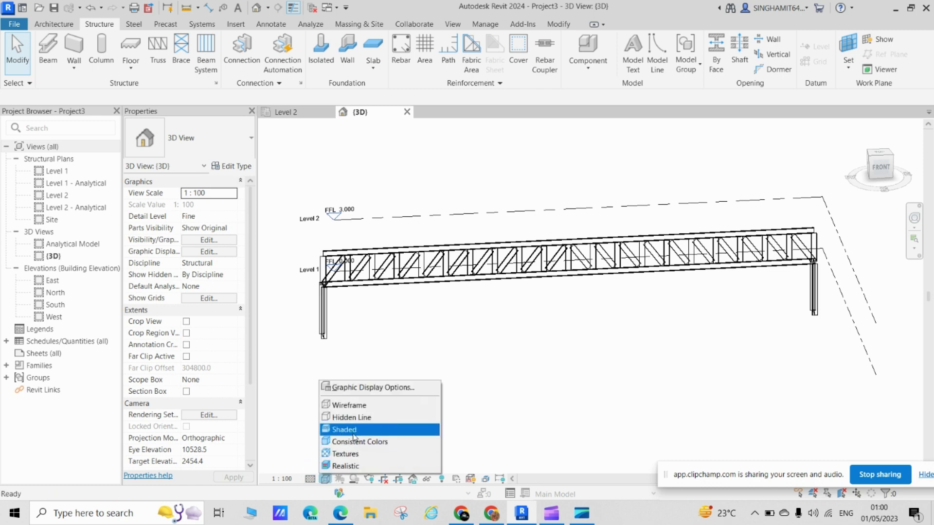
click(357, 430)
mouse_move(444, 349)
shift+middle_down()
mouse_move(428, 345)
mouse_move(535, 380)
mouse_move(454, 397)
mouse_move(456, 323)
mouse_move(474, 384)
mouse_move(515, 280)
mouse_move(548, 319)
mouse_move(490, 294)
shift+middle_up()
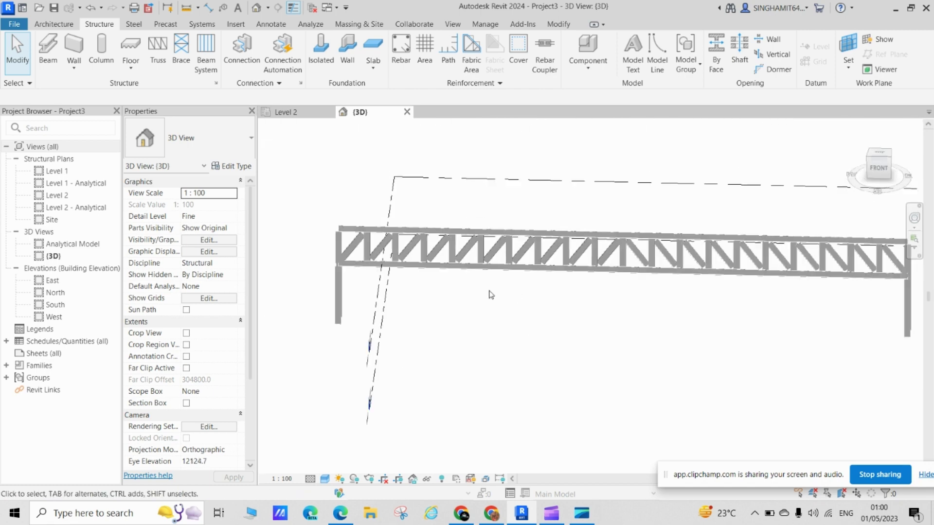
click(878, 170)
scroll(596, 327, up, 5)
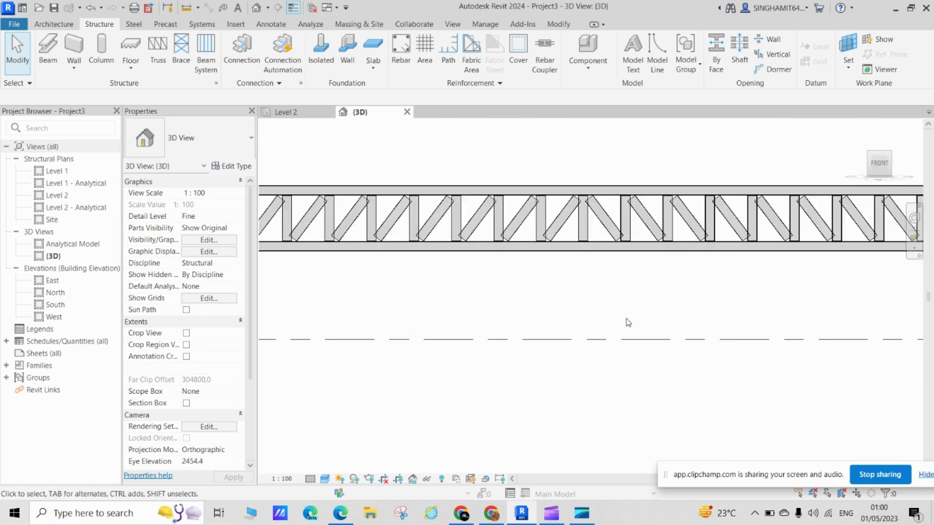
scroll(496, 308, down, 5)
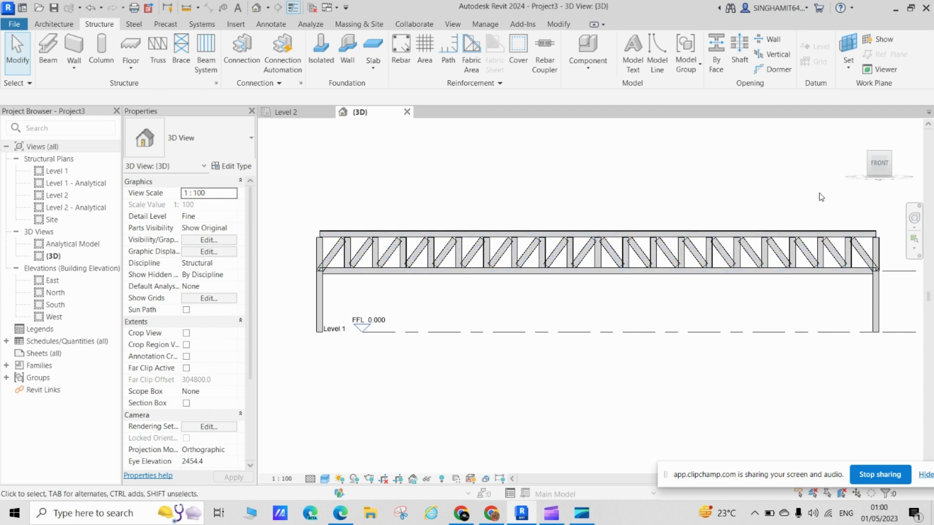
Select the truss and open the Howe Flat Truss Standard type properties.
click(537, 271)
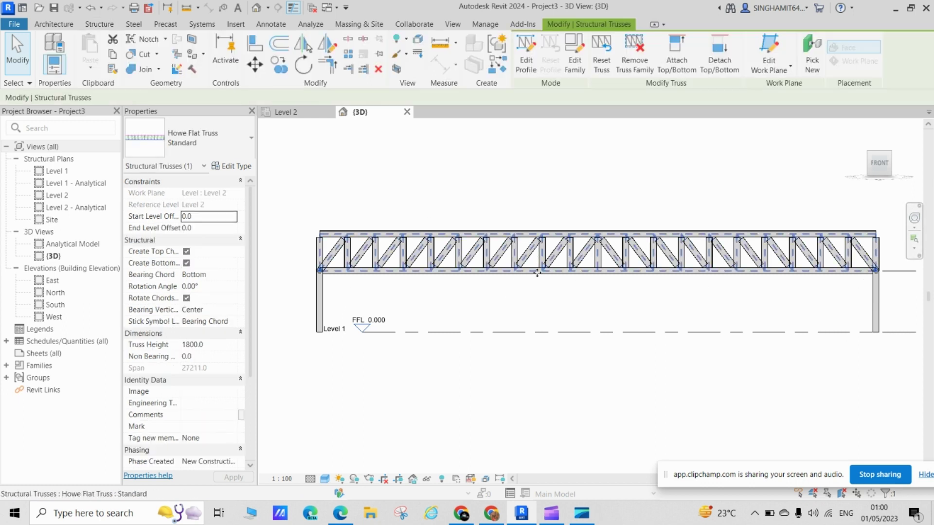
scroll(485, 384, down, 2)
scroll(502, 390, down, 1)
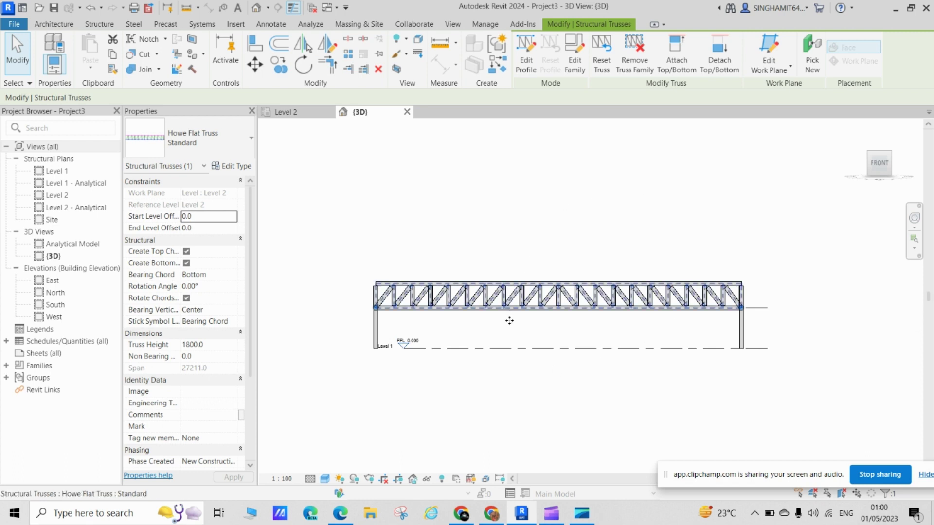
scroll(508, 323, up, 3)
scroll(425, 346, up, 2)
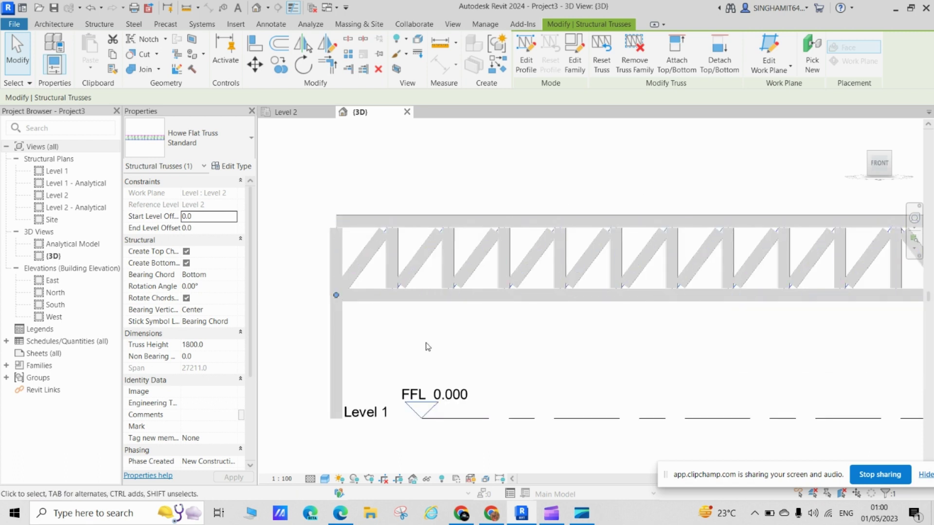
scroll(526, 351, up, 1)
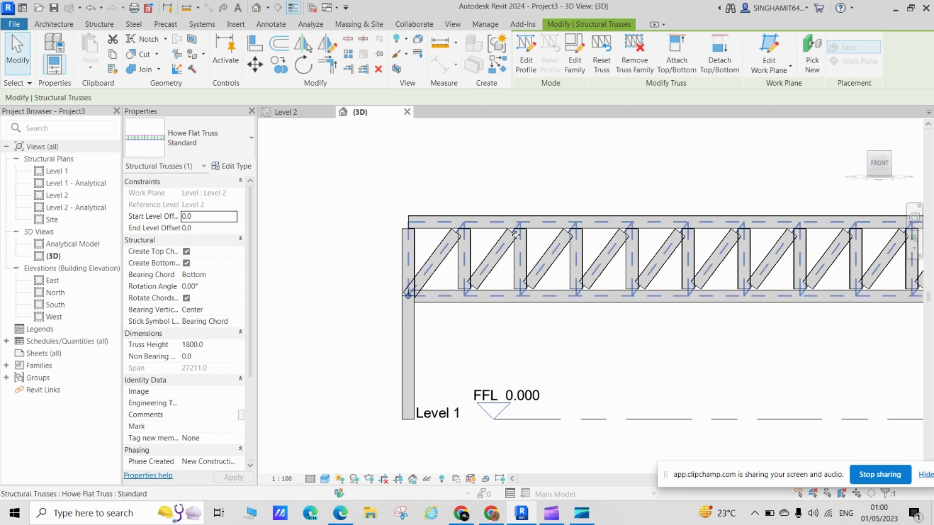
click(232, 166)
Set the top chords to CHS21.3x3.2 circular hollow section and apply.
drag(360, 84, 346, 67)
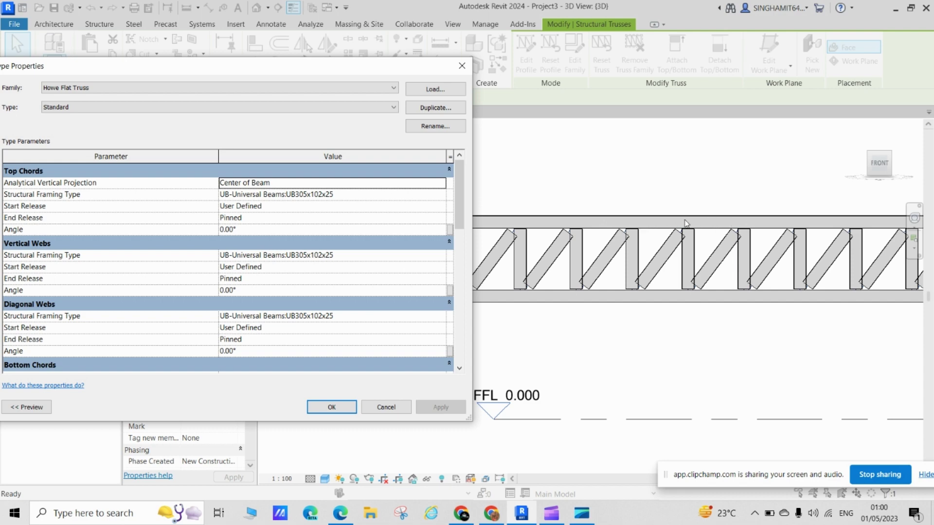
click(440, 186)
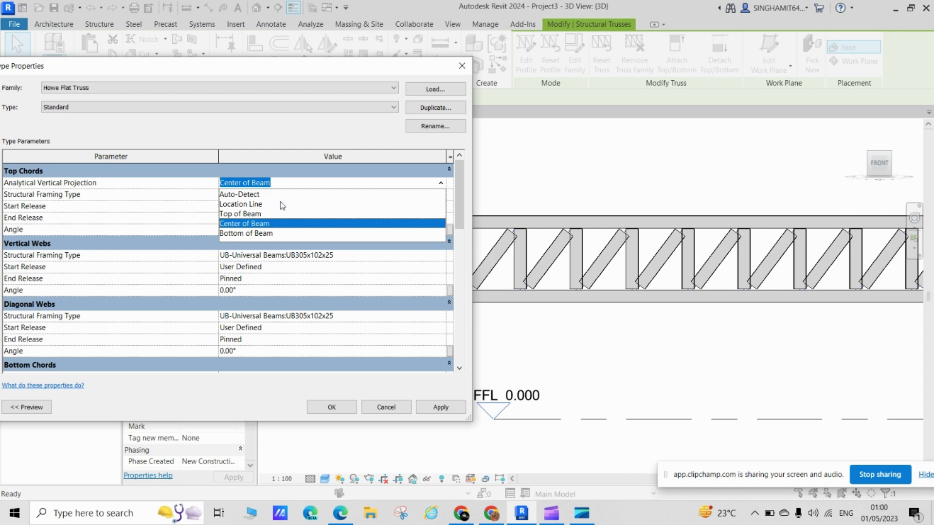
click(441, 185)
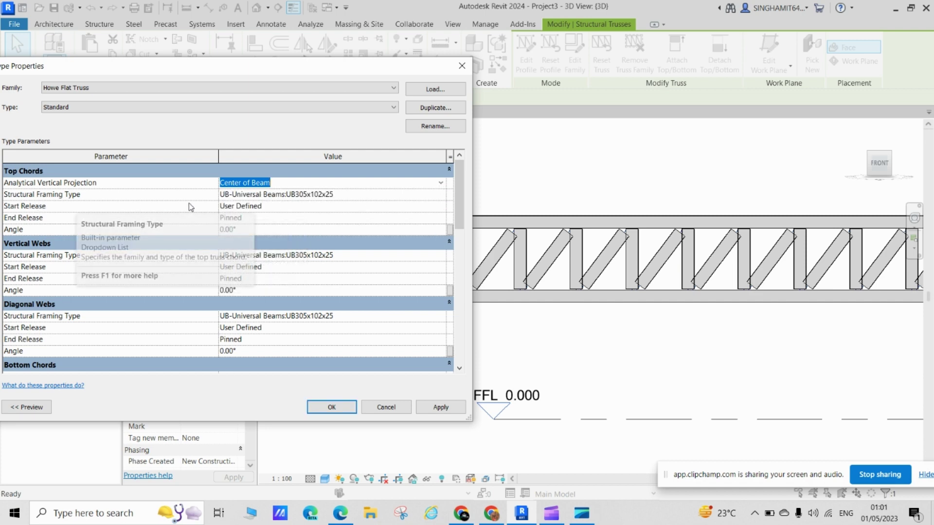
click(443, 197)
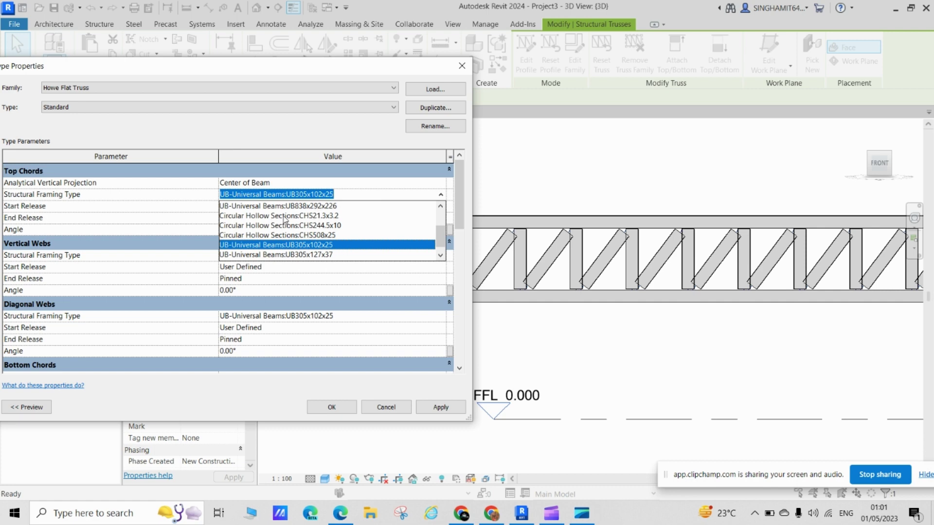
click(285, 217)
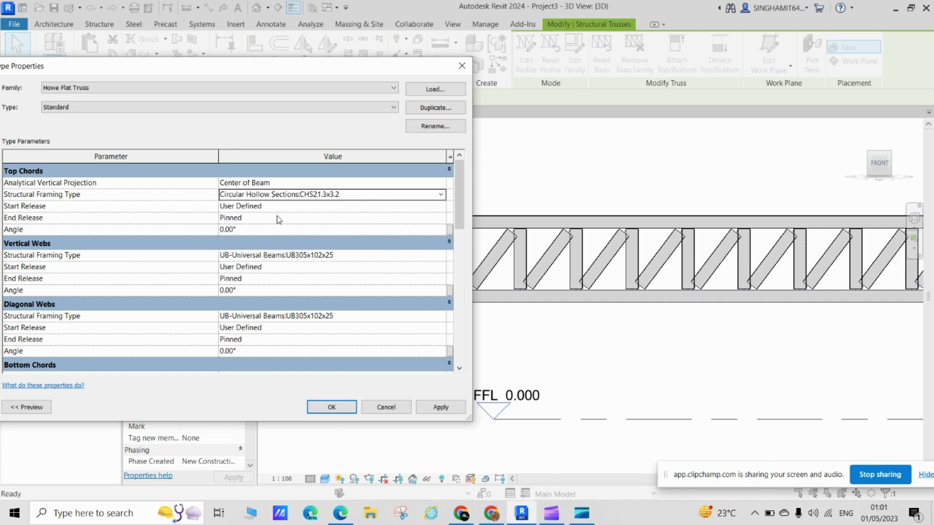
click(437, 410)
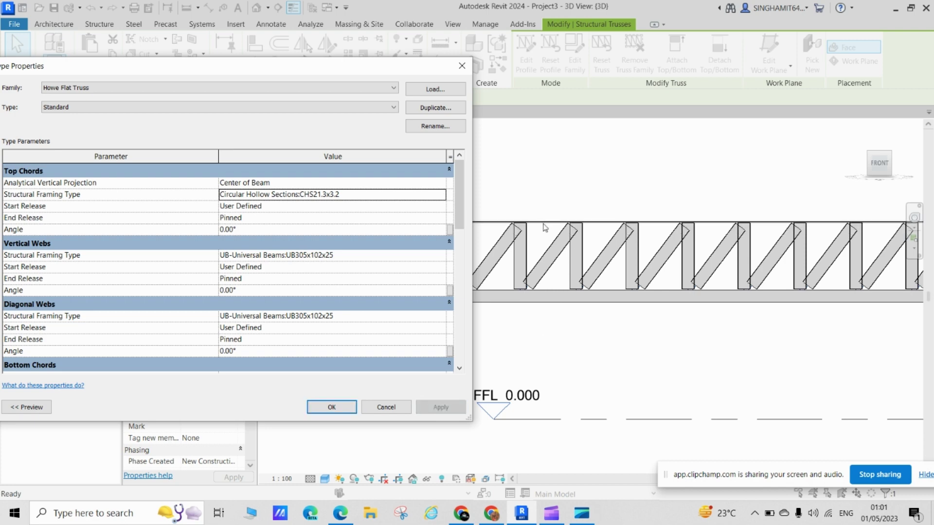
Change the top chords to CHS244.5x10 and apply.
click(441, 195)
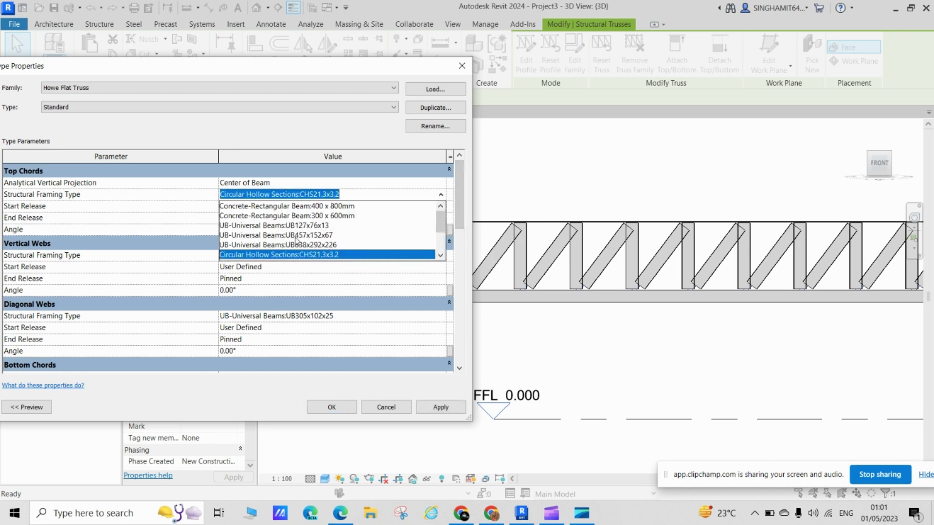
scroll(296, 240, down, 2)
scroll(284, 245, down, 1)
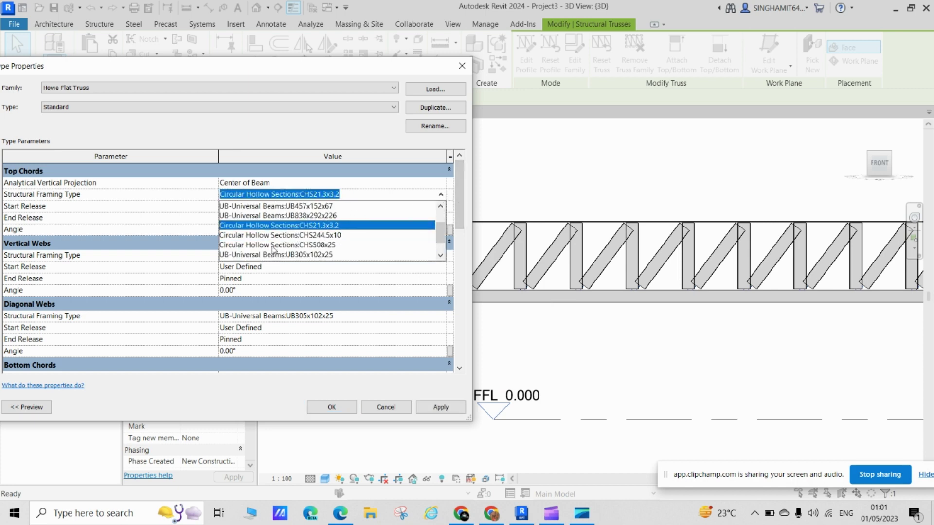
click(289, 235)
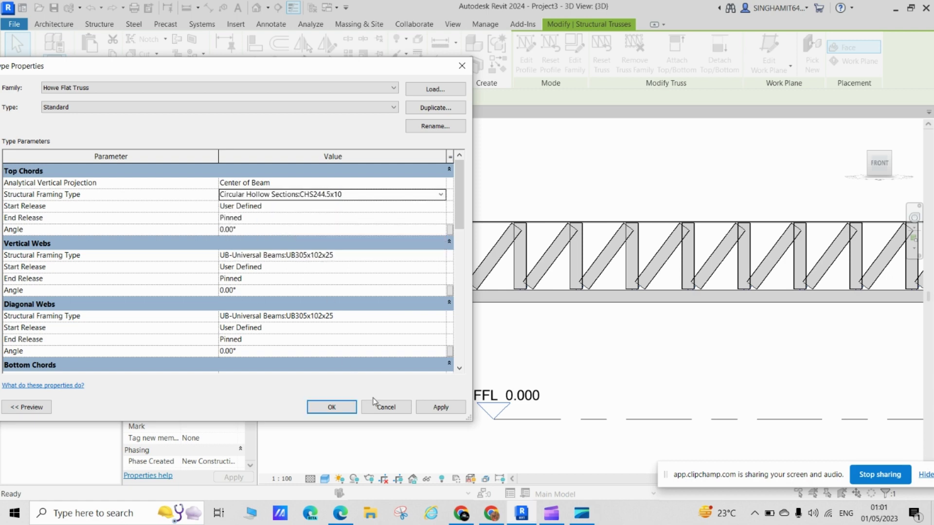
click(435, 407)
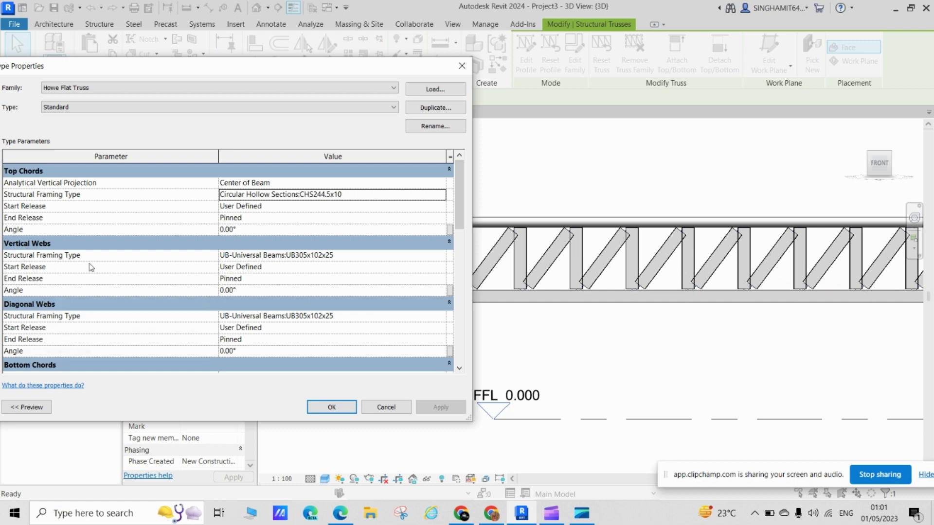
click(441, 255)
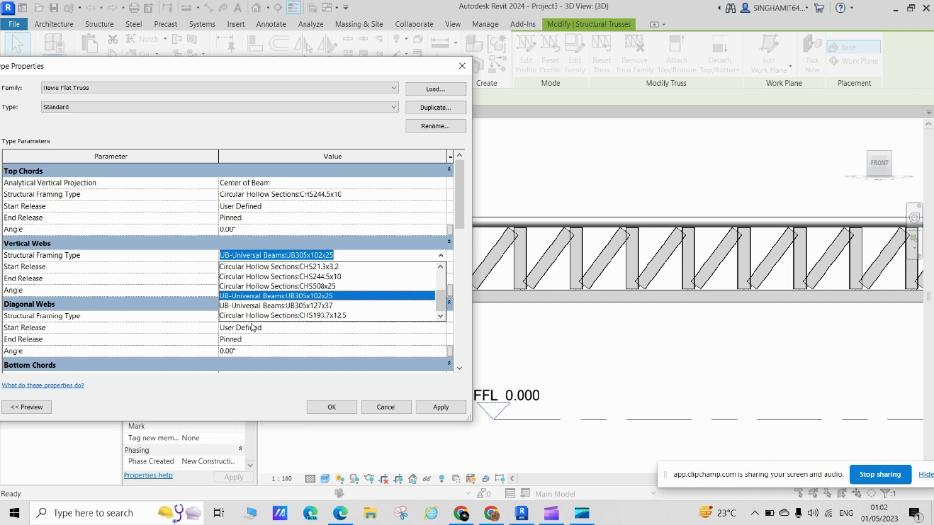
Set the vertical webs to CHS244.5x10, replacing a CHS508x25 pick, and confirm.
click(295, 287)
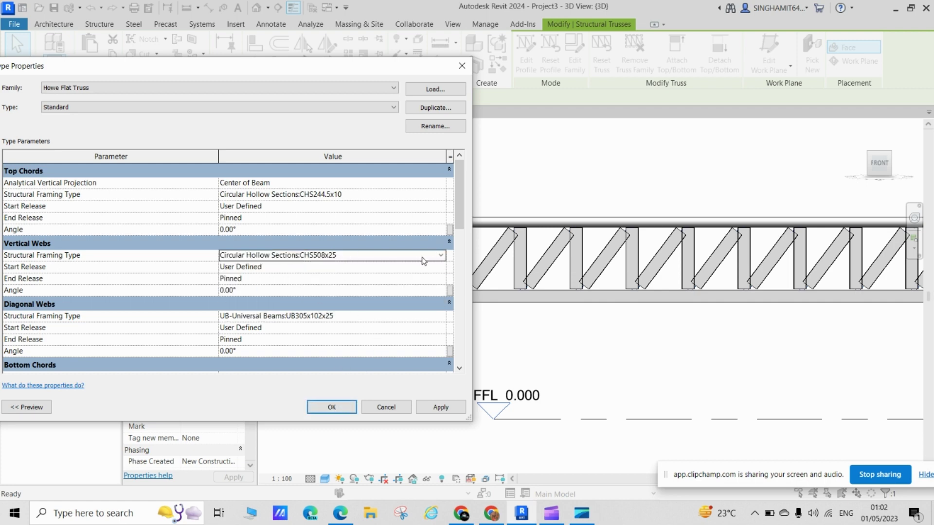
click(440, 255)
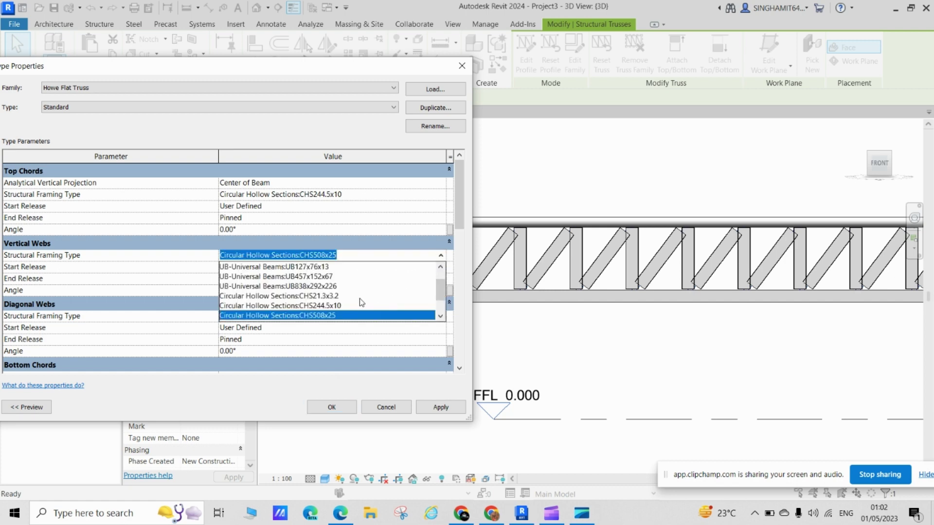
click(322, 306)
click(333, 408)
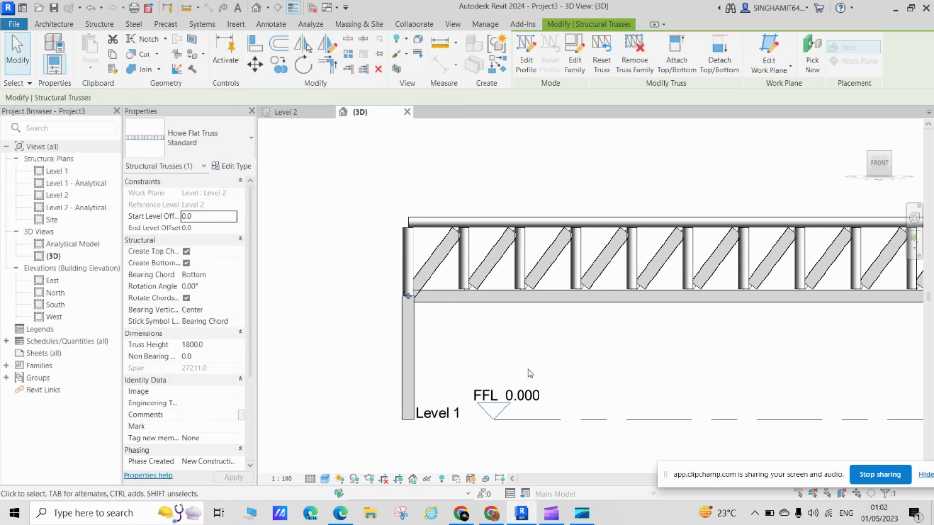
scroll(526, 348, up, 3)
scroll(474, 346, up, 2)
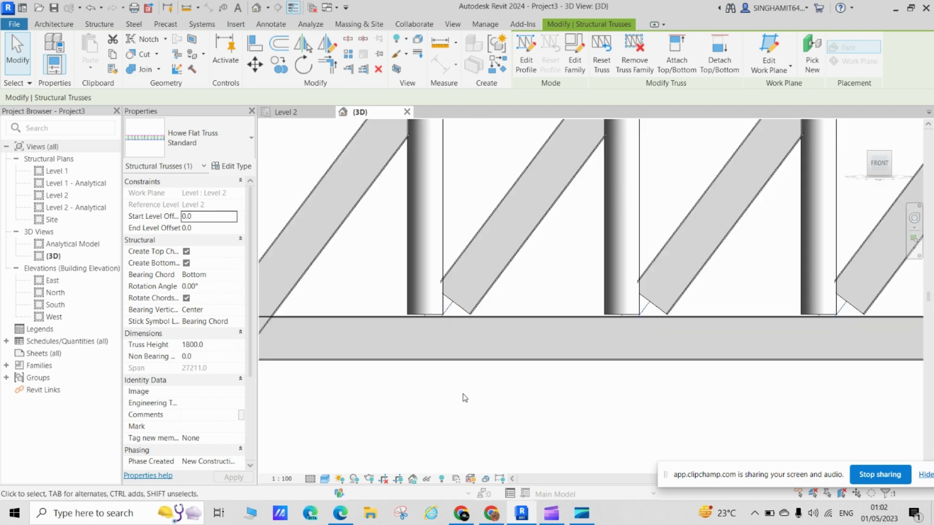
scroll(487, 370, down, 1)
scroll(493, 362, down, 2)
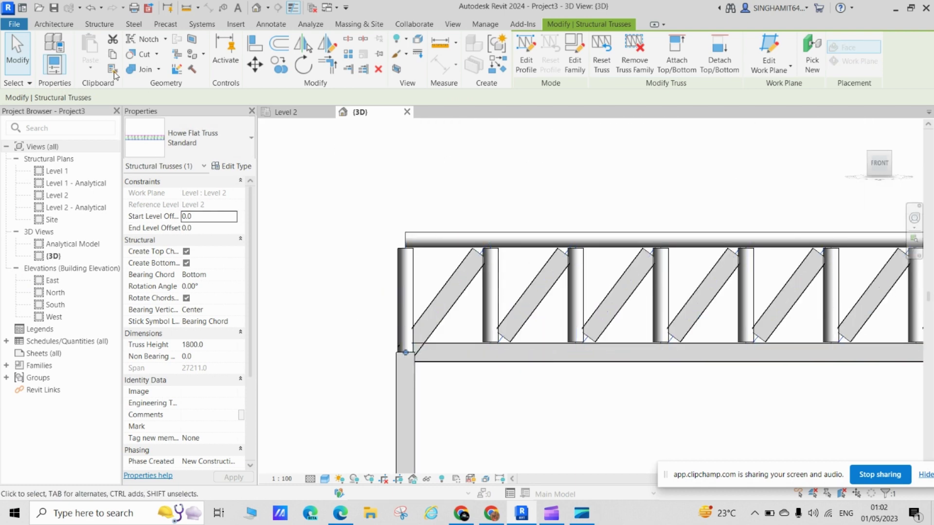
click(232, 166)
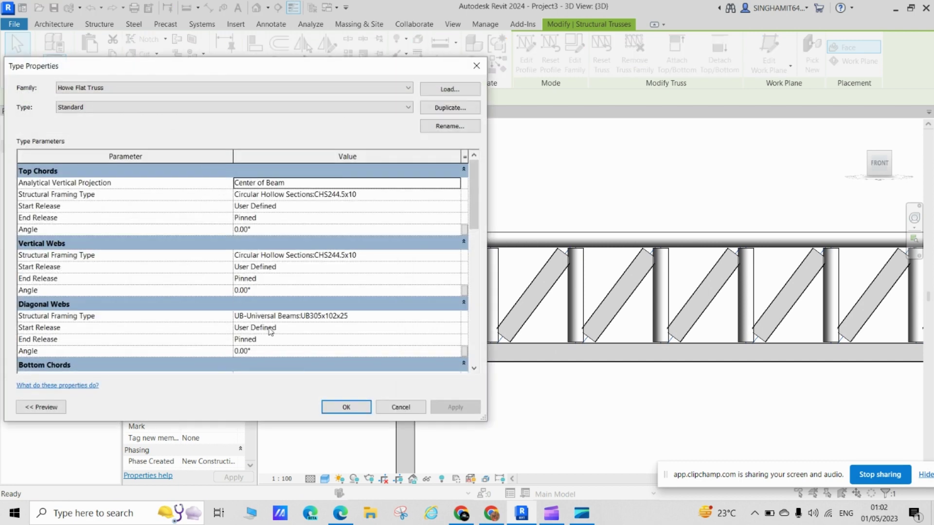
Set the diagonal webs to CHS244.5x10 and apply.
scroll(271, 332, down, 1)
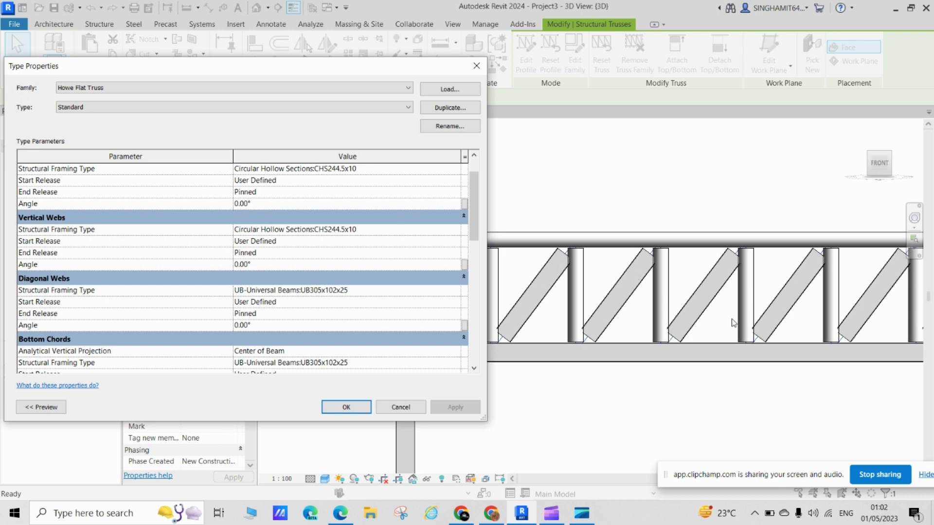
click(461, 293)
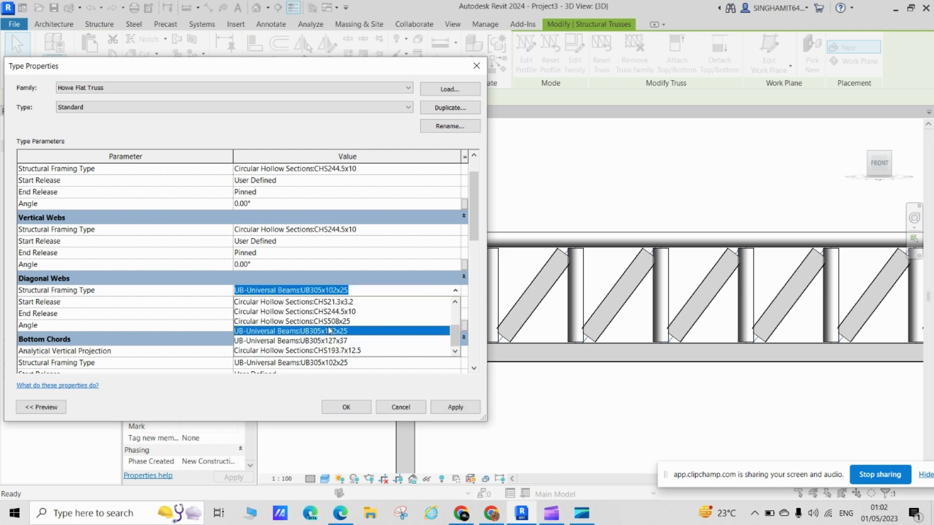
click(346, 313)
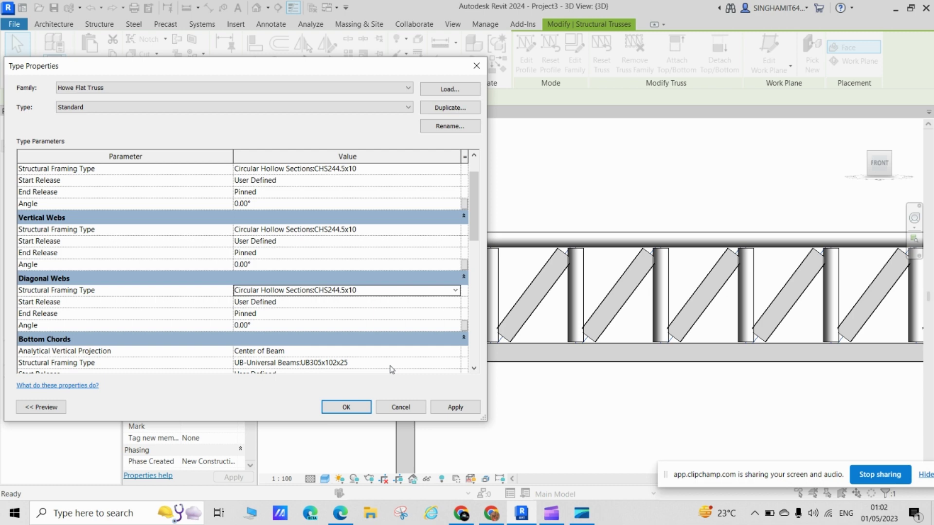
click(455, 409)
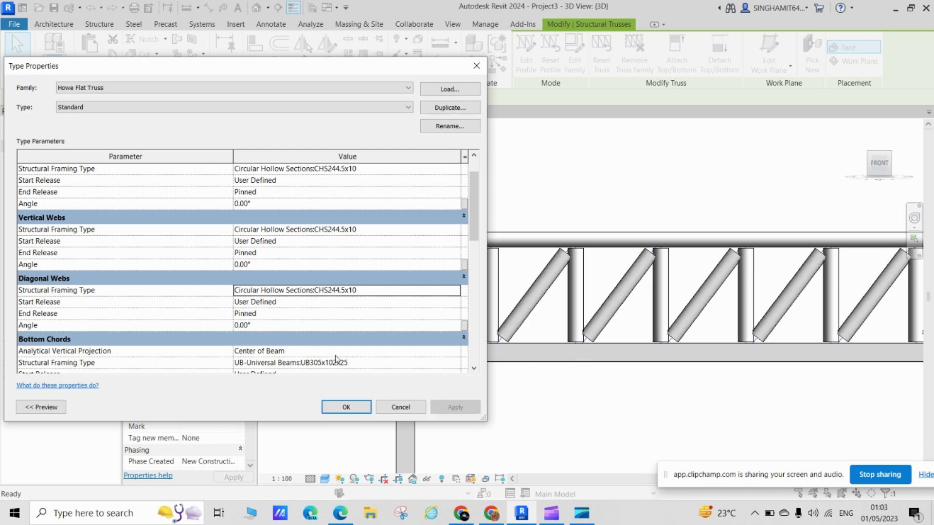
Set the bottom chords to CHS244.5x10, apply, and confirm with OK.
scroll(428, 309, down, 2)
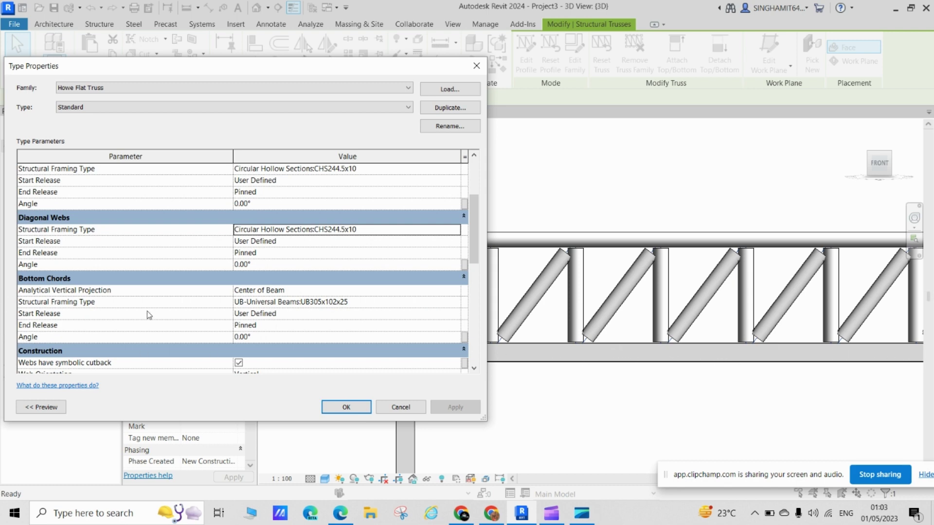
click(456, 304)
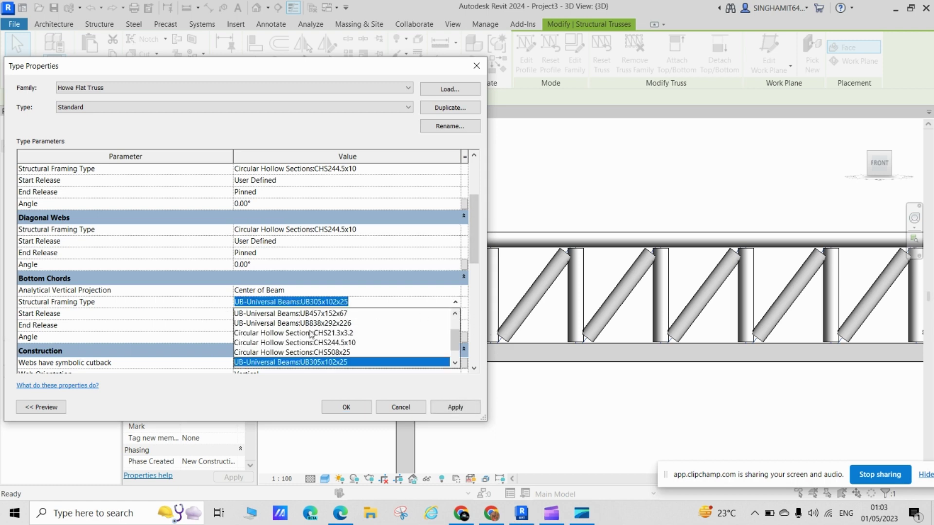
click(330, 343)
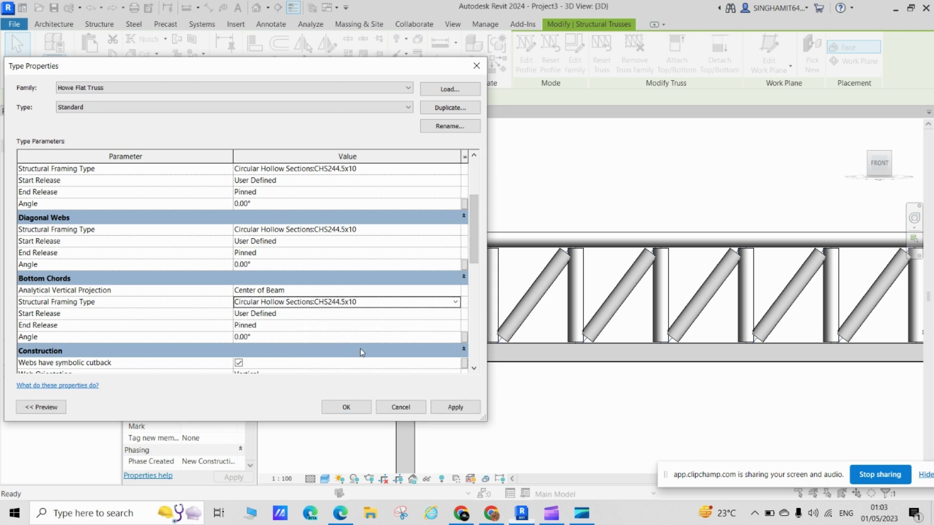
click(452, 409)
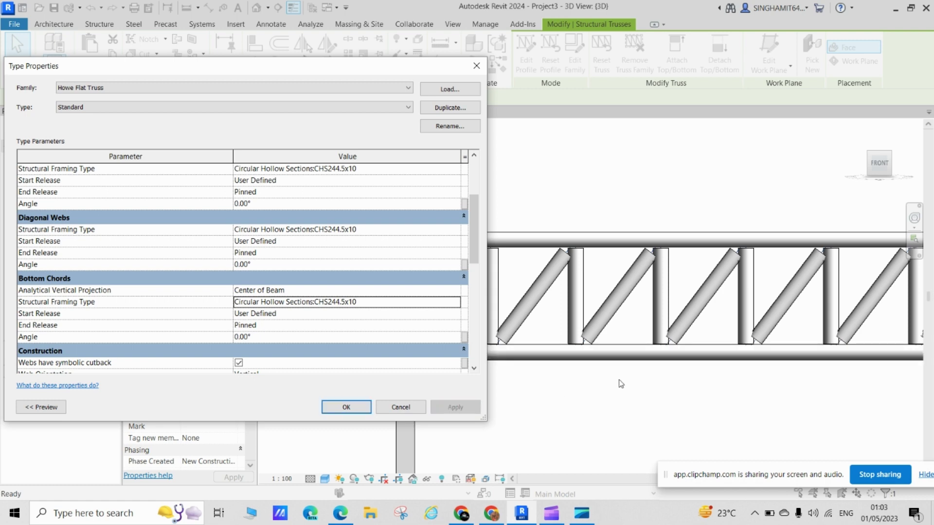
click(346, 407)
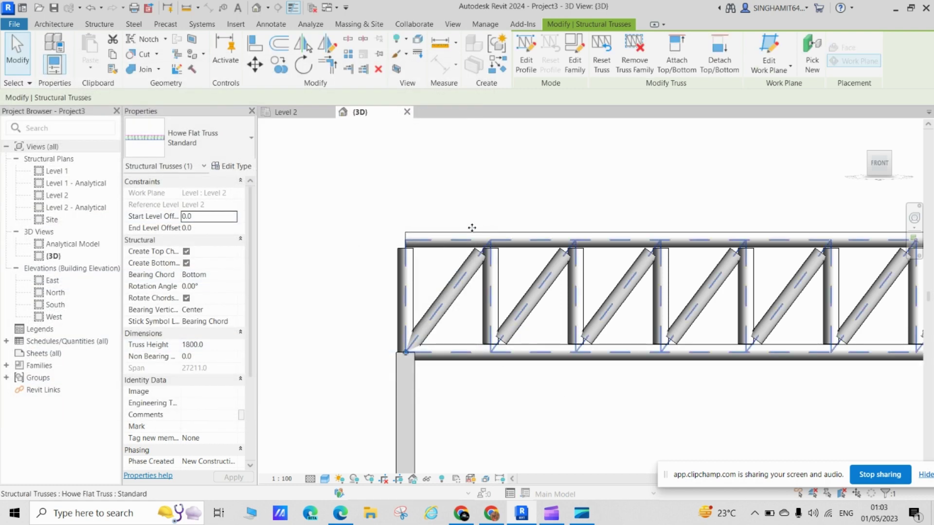
Pan and orbit to an angled 3D view of the tubular truss, zooming in and out.
middle_drag(674, 218, 567, 266)
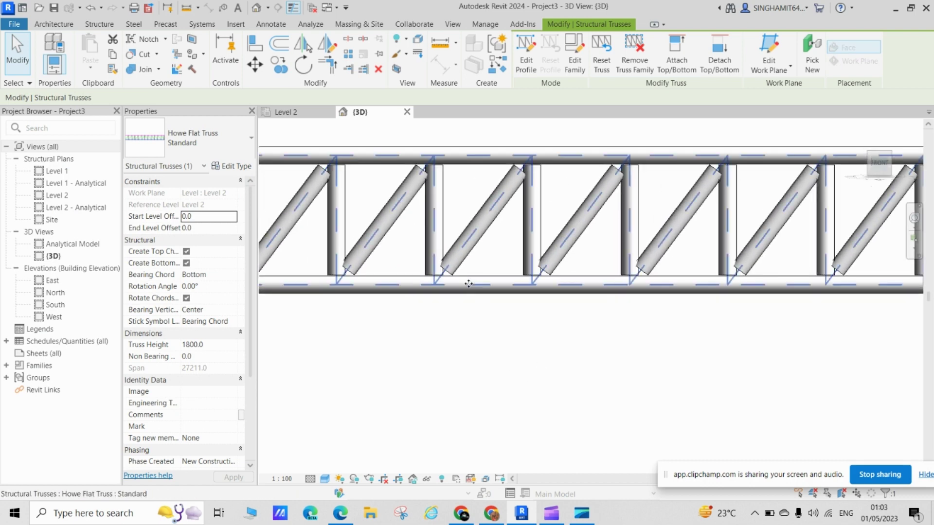
mouse_move(510, 363)
shift+middle_down()
mouse_move(564, 383)
mouse_move(438, 372)
mouse_move(347, 319)
mouse_move(365, 348)
mouse_move(475, 386)
mouse_move(751, 369)
mouse_move(535, 397)
mouse_move(350, 386)
mouse_move(546, 390)
mouse_move(385, 362)
mouse_move(457, 388)
shift+middle_up()
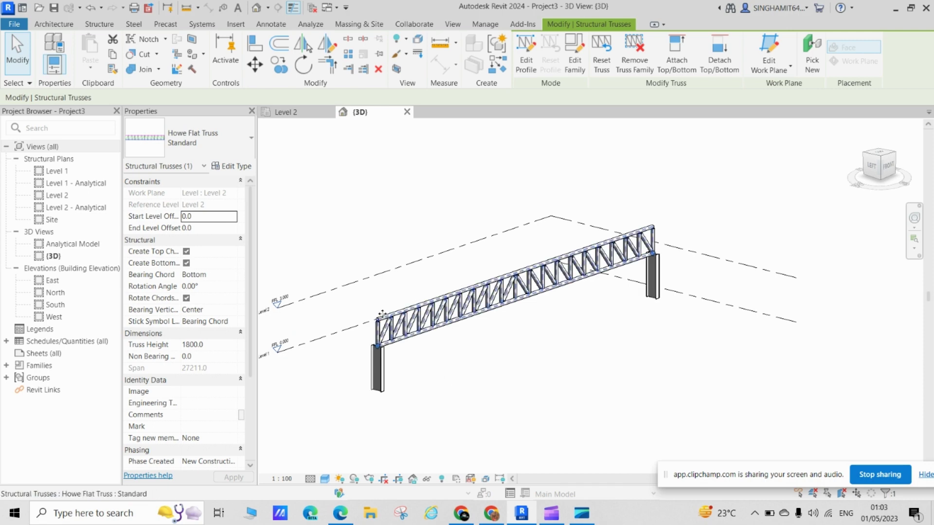
scroll(457, 388, up, 2)
scroll(488, 410, up, 3)
scroll(488, 410, down, 2)
scroll(457, 348, down, 2)
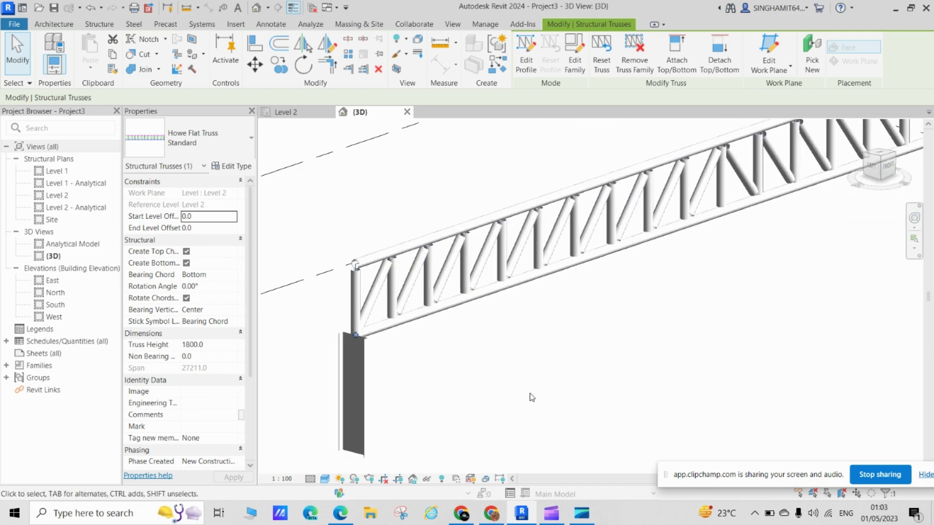